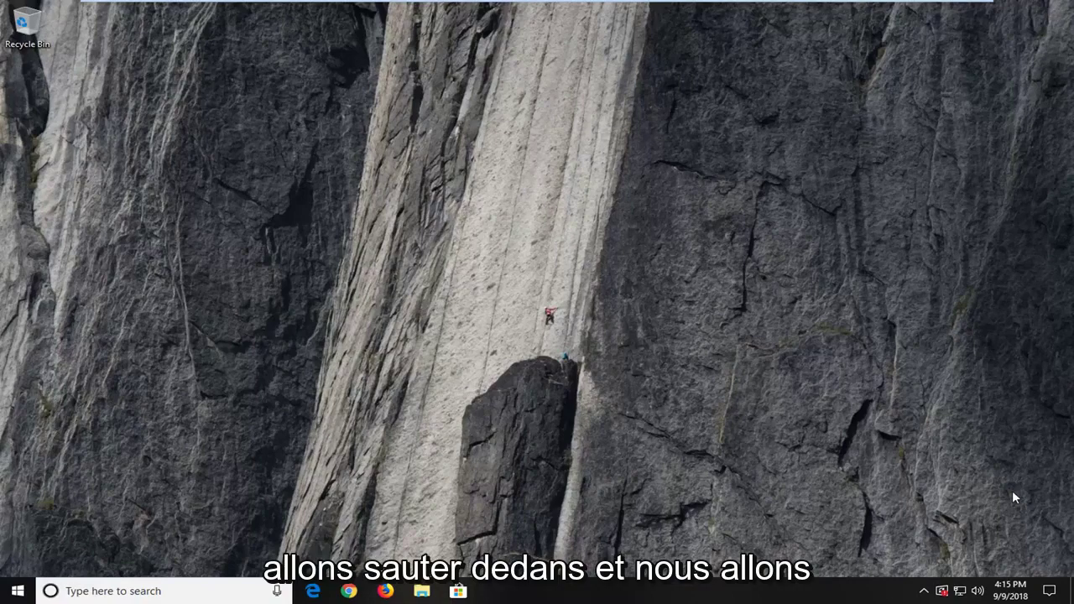
# Step: Search the Start menu for 'services' to bring up the Services app
pyautogui.click(17, 592)
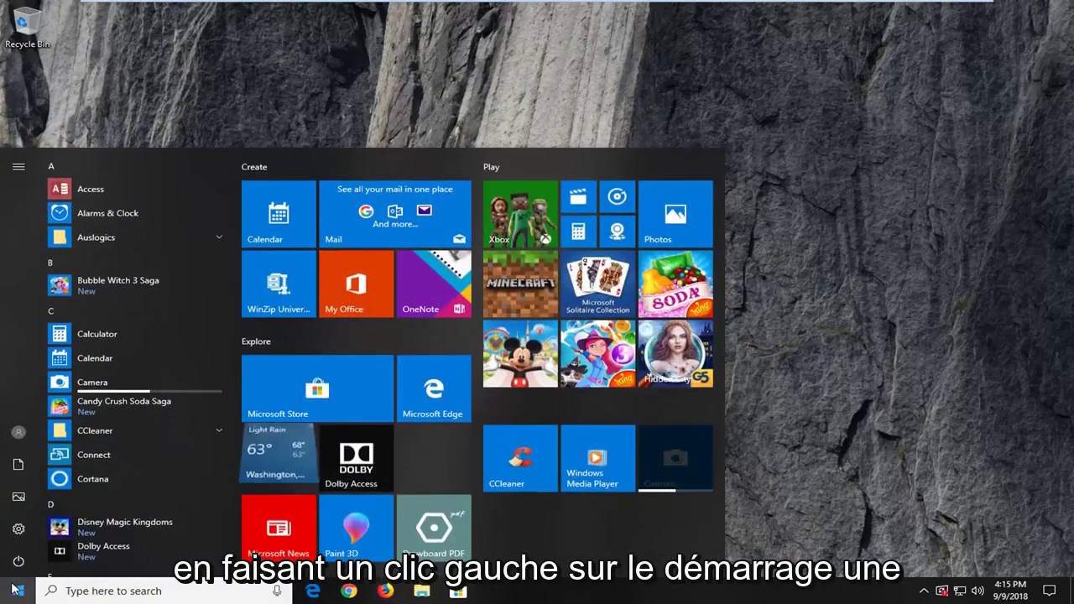
pyautogui.write('serv')
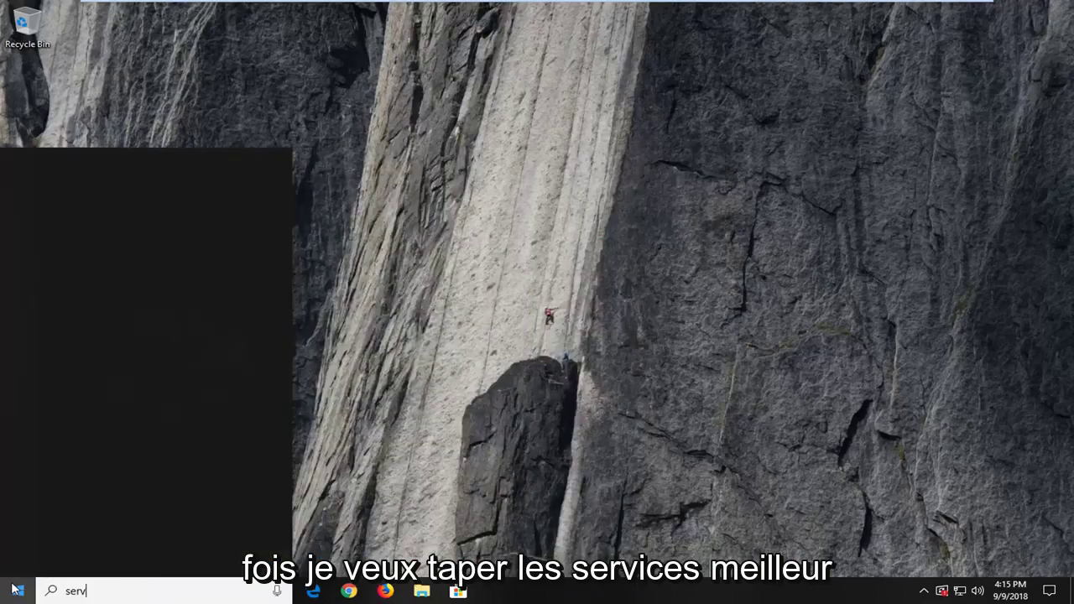
pyautogui.write('ices')
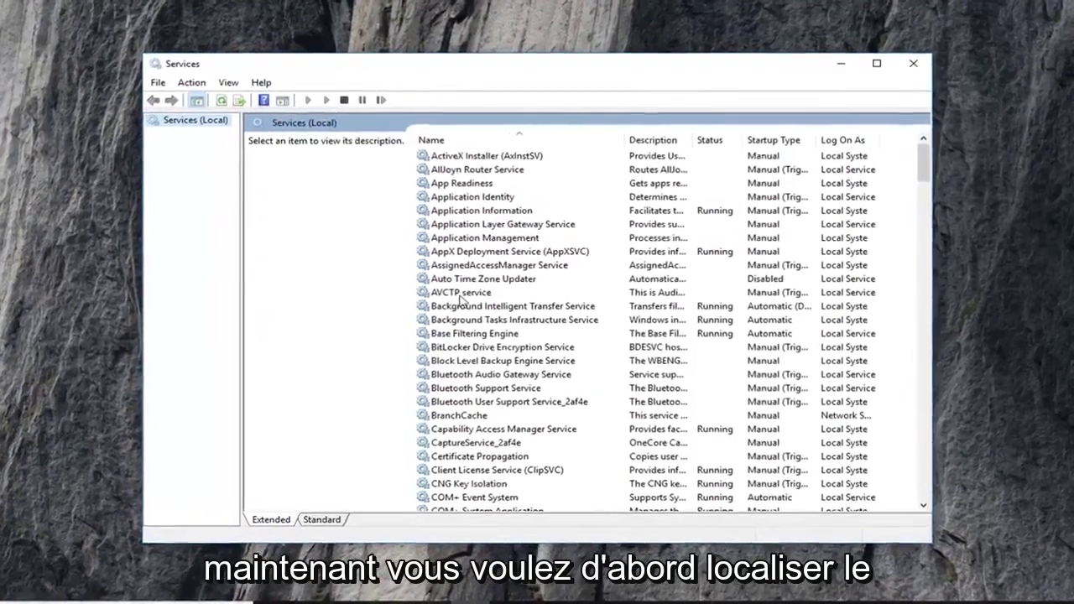
# Step: Stop the Background Intelligent Transfer Service from its Properties dialog and confirm with OK
pyautogui.click(486, 287)
pyautogui.click(452, 309)
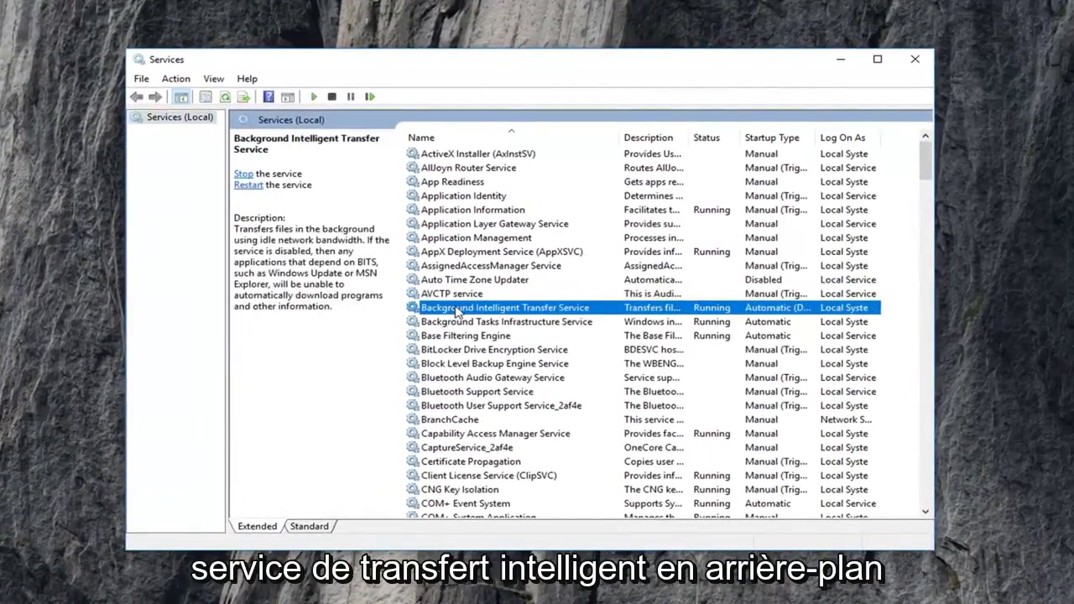
pyautogui.doubleClick(554, 310)
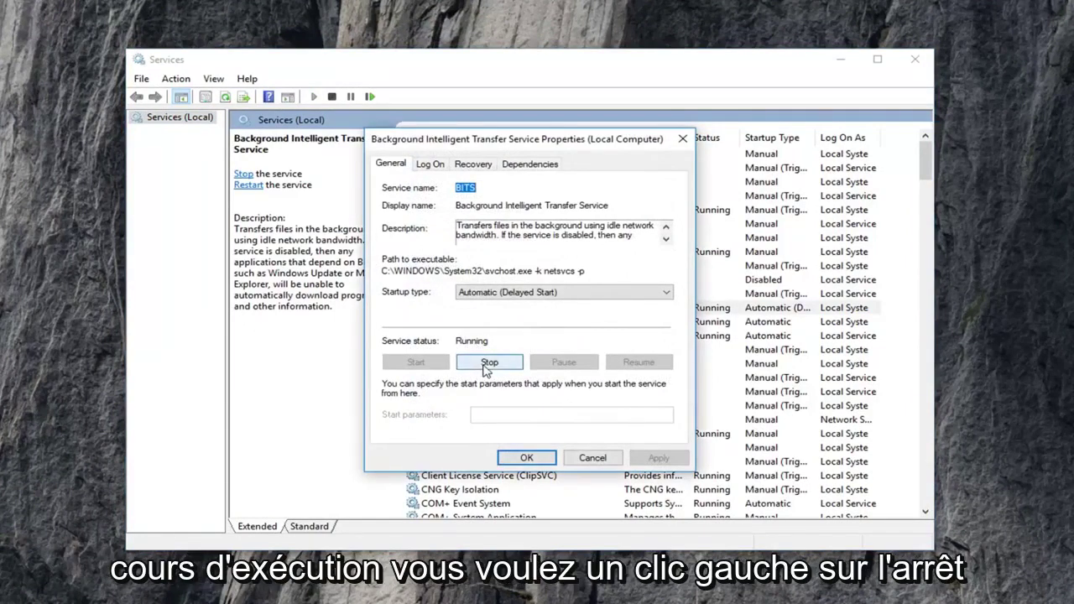
pyautogui.click(486, 369)
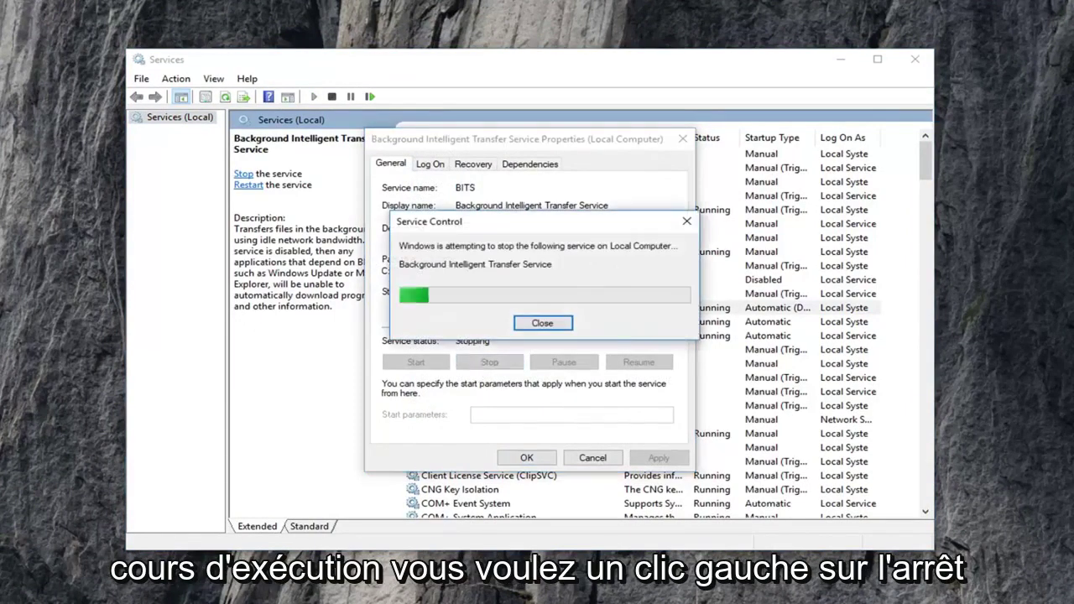
pyautogui.click(508, 465)
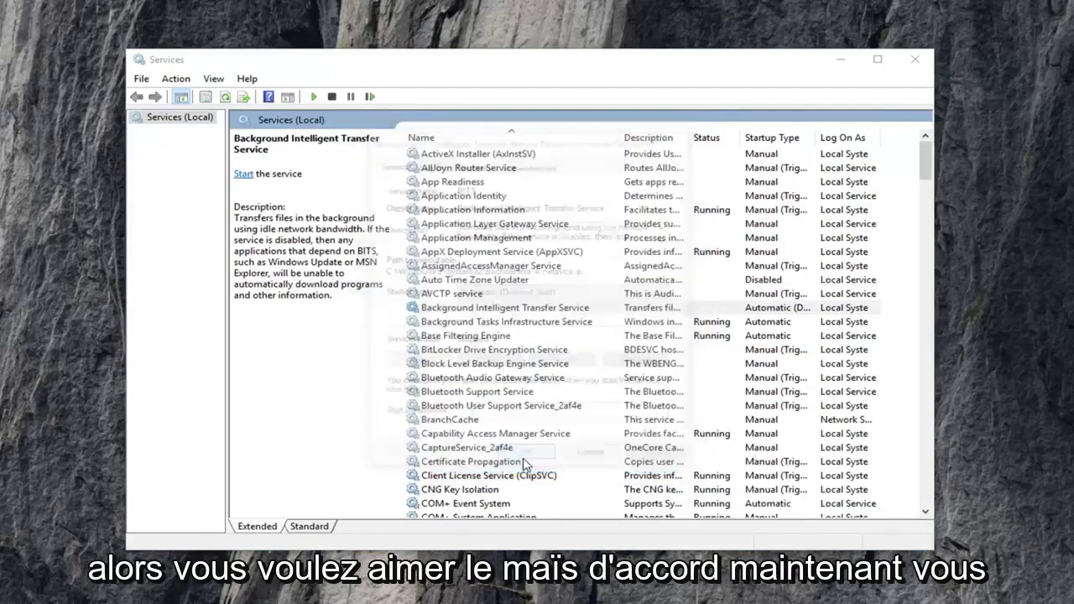
pyautogui.scroll(-20, 547, 346)
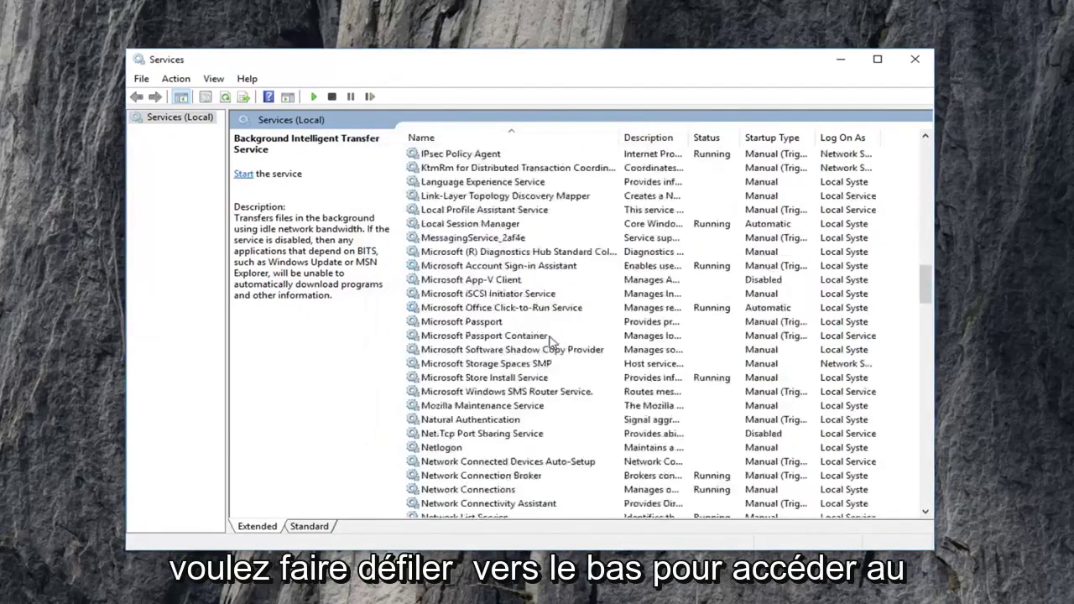
pyautogui.scroll(-8, 547, 346)
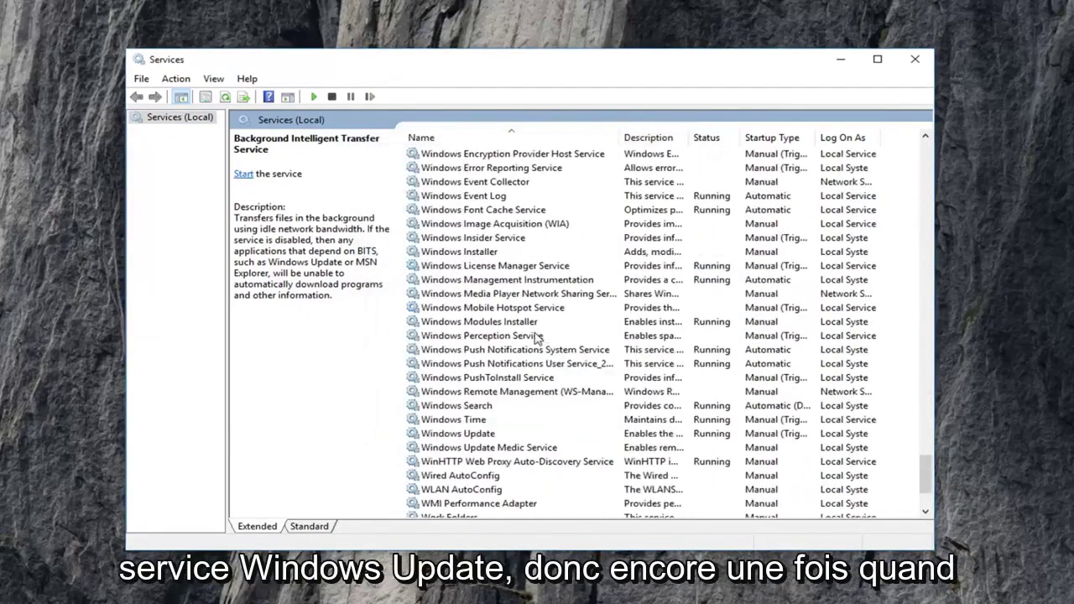
# Step: Stop the Windows Update service from its Properties dialog, then close the Services console
pyautogui.click(473, 435)
pyautogui.doubleClick(461, 436)
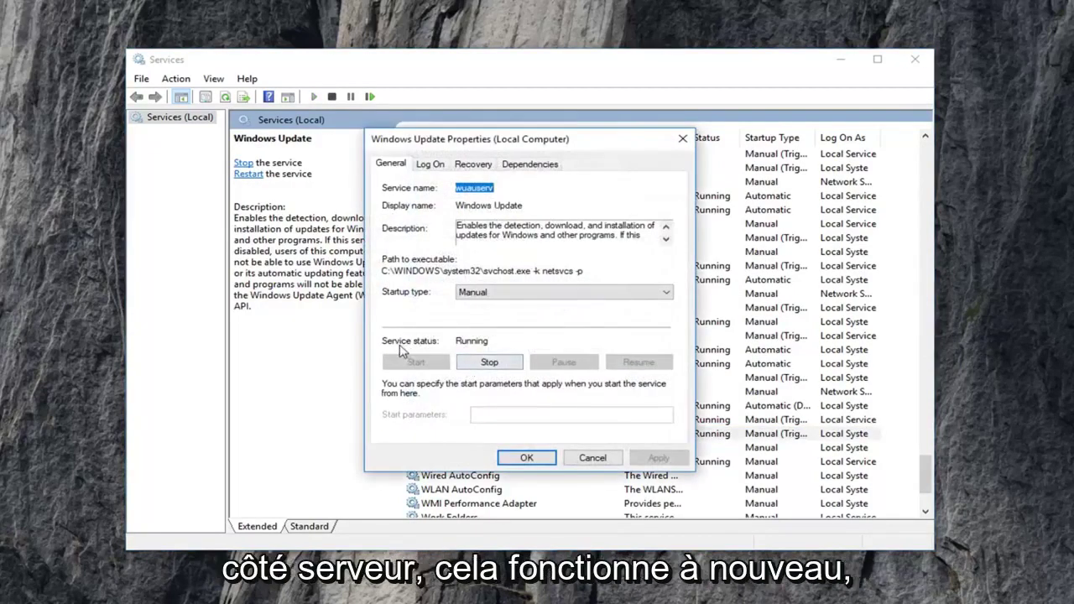
pyautogui.click(477, 367)
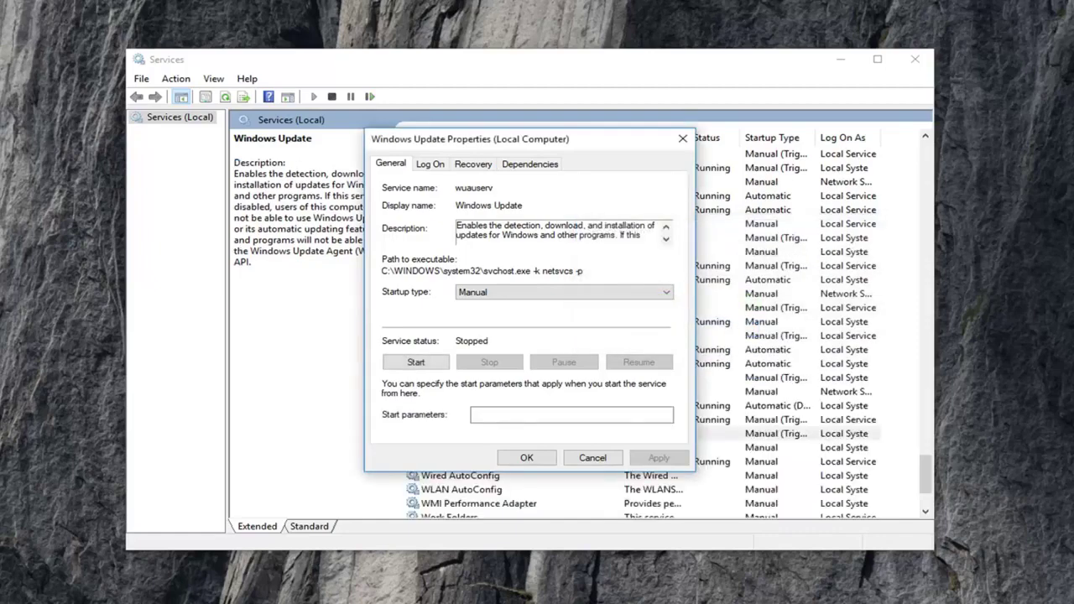
pyautogui.click(527, 458)
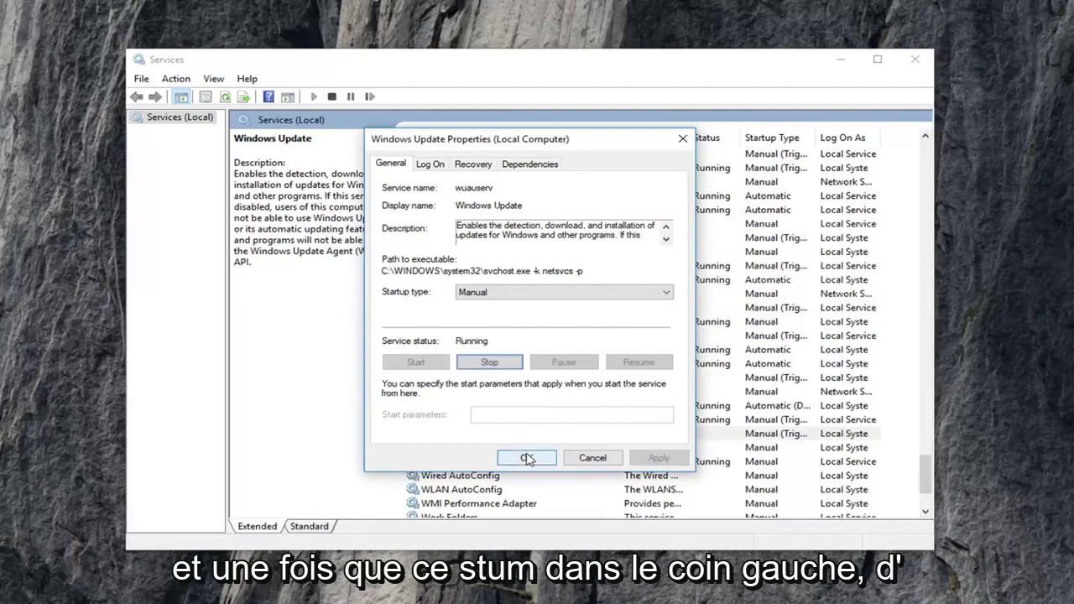
pyautogui.click(915, 59)
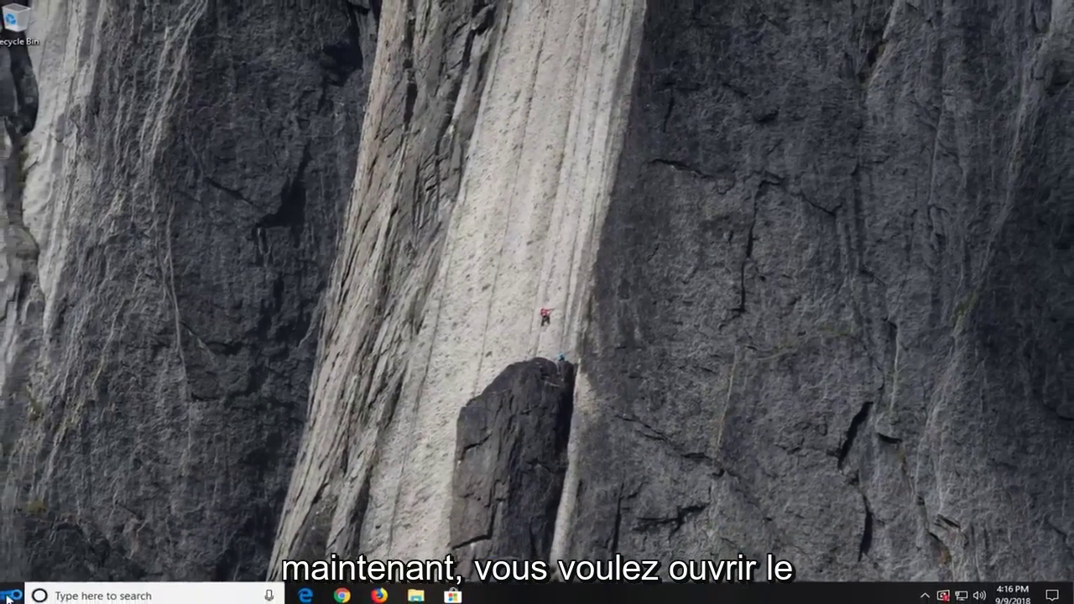
# Step: Launch File Explorer by searching 'file explorer' from the Start menu
pyautogui.click(9, 598)
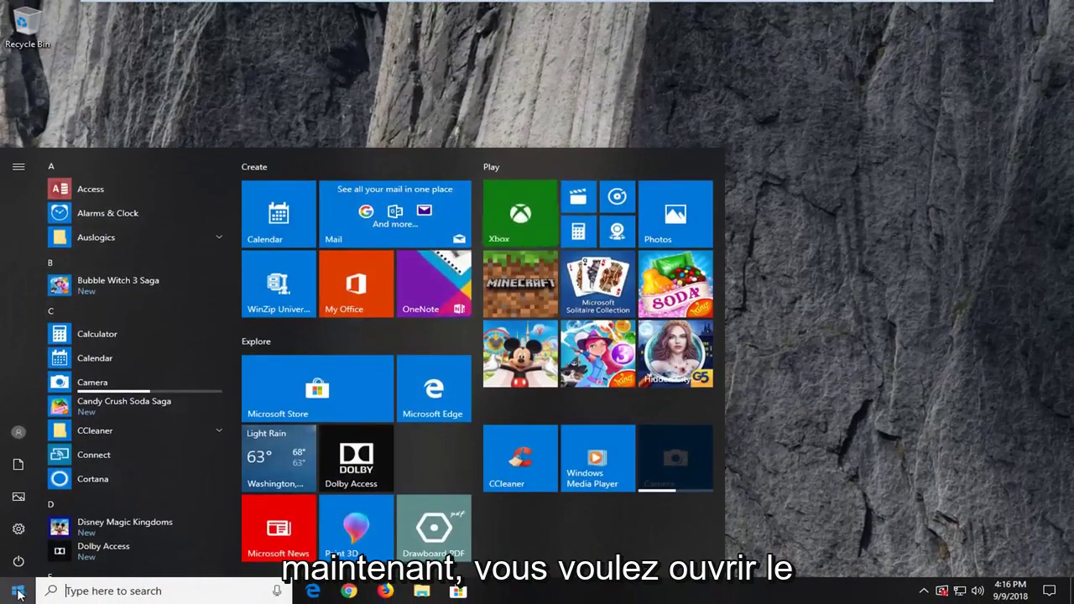
pyautogui.write('file explorer')
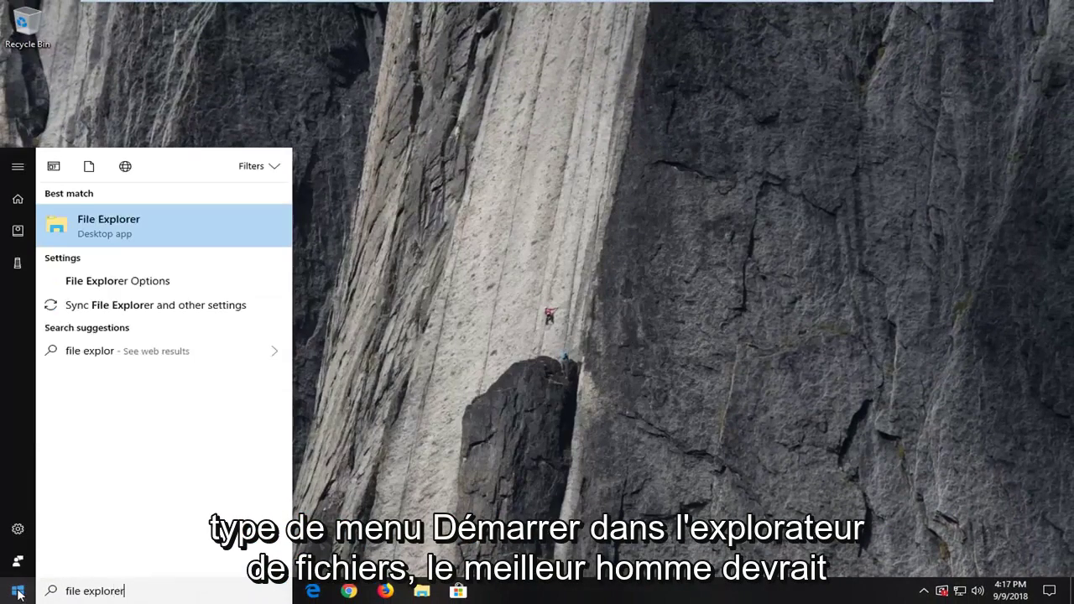
pyautogui.click(142, 232)
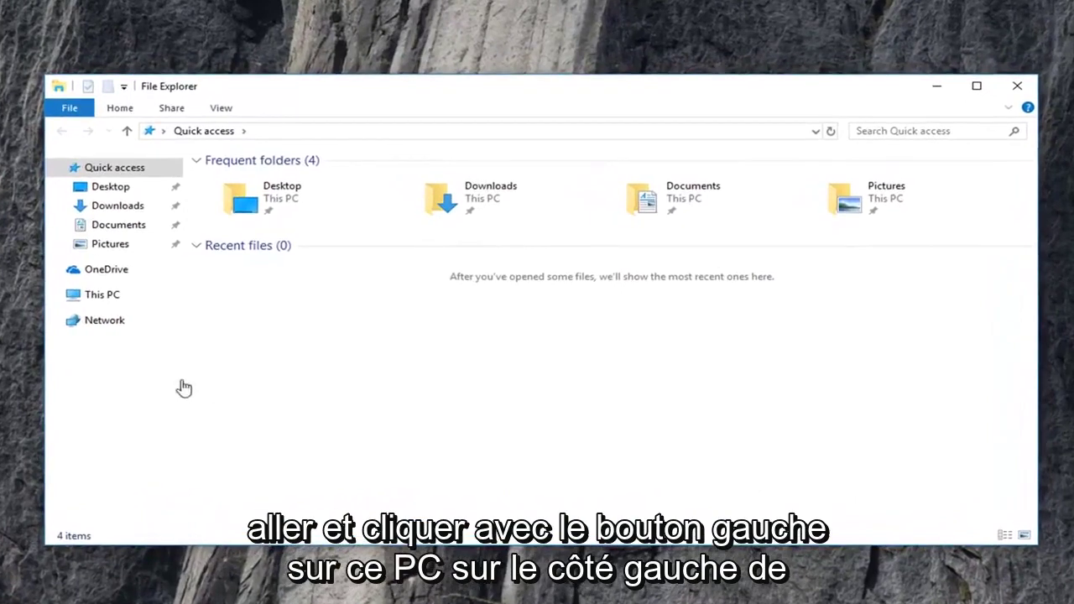
# Step: Browse from This PC through Local Disk (C:), Windows and SoftwareDistribution into Download
pyautogui.click(91, 300)
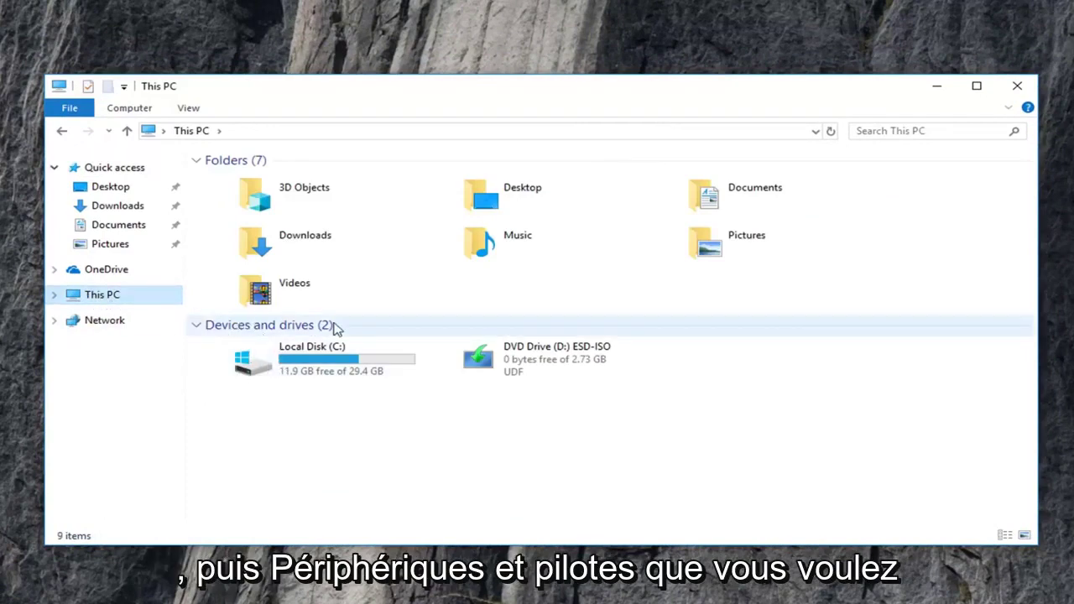
pyautogui.doubleClick(276, 366)
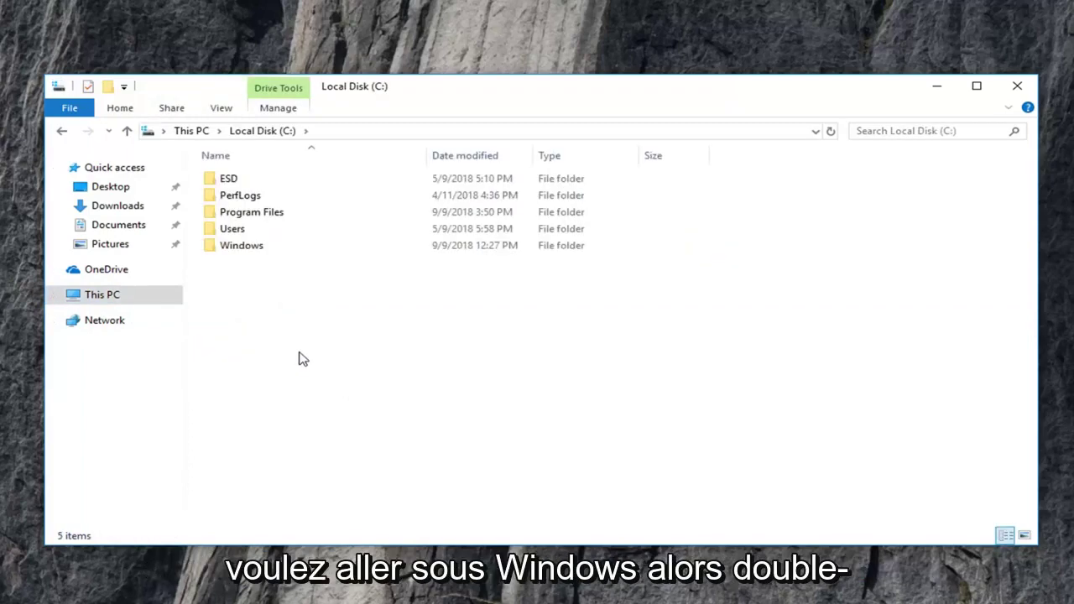
pyautogui.doubleClick(246, 251)
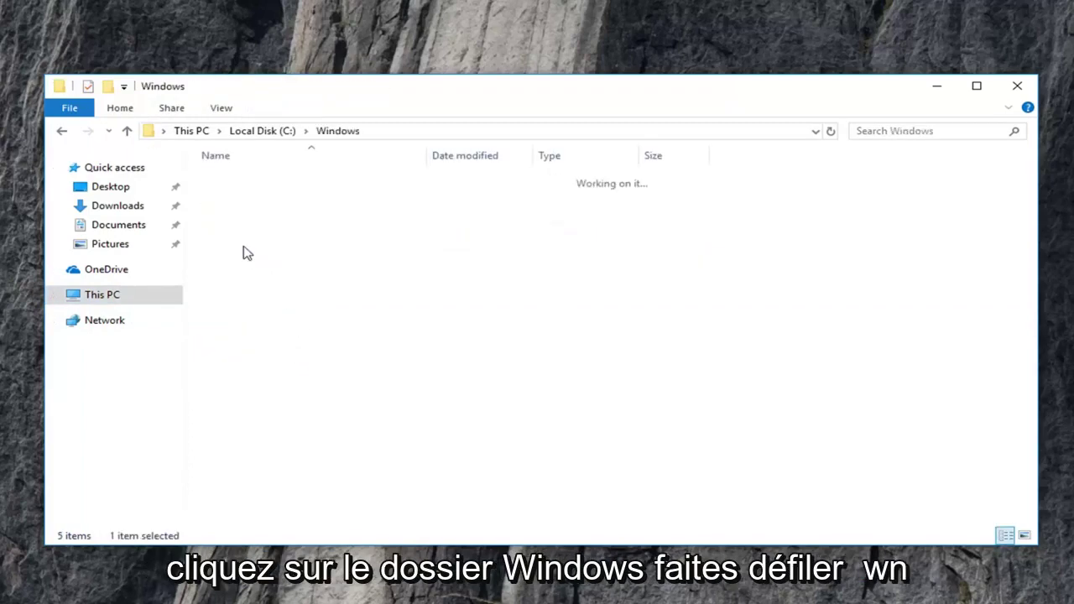
pyautogui.scroll(-11, 304, 311)
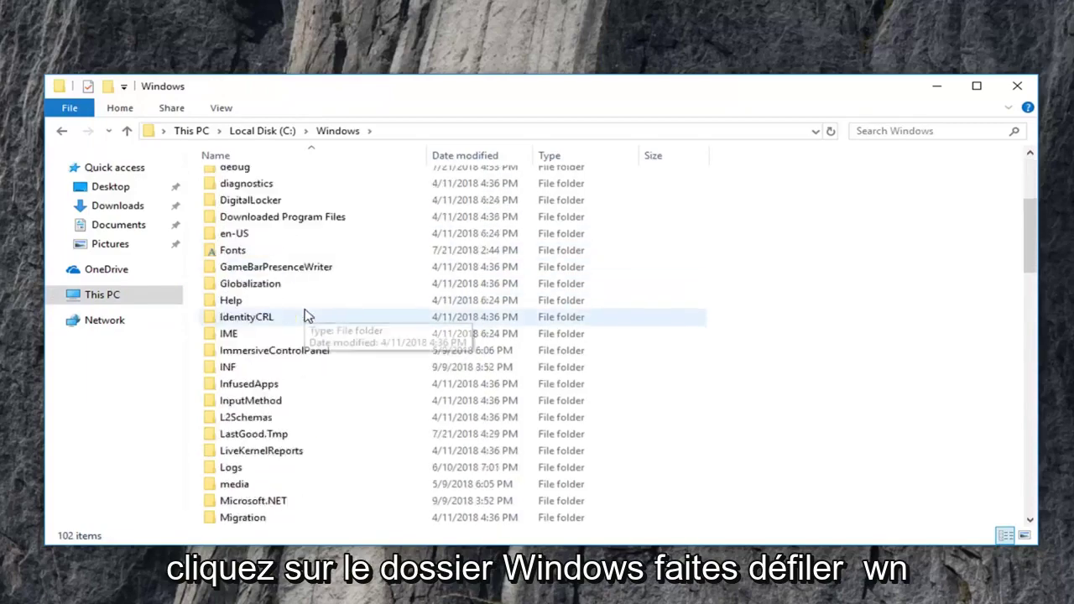
pyautogui.scroll(-3, 309, 335)
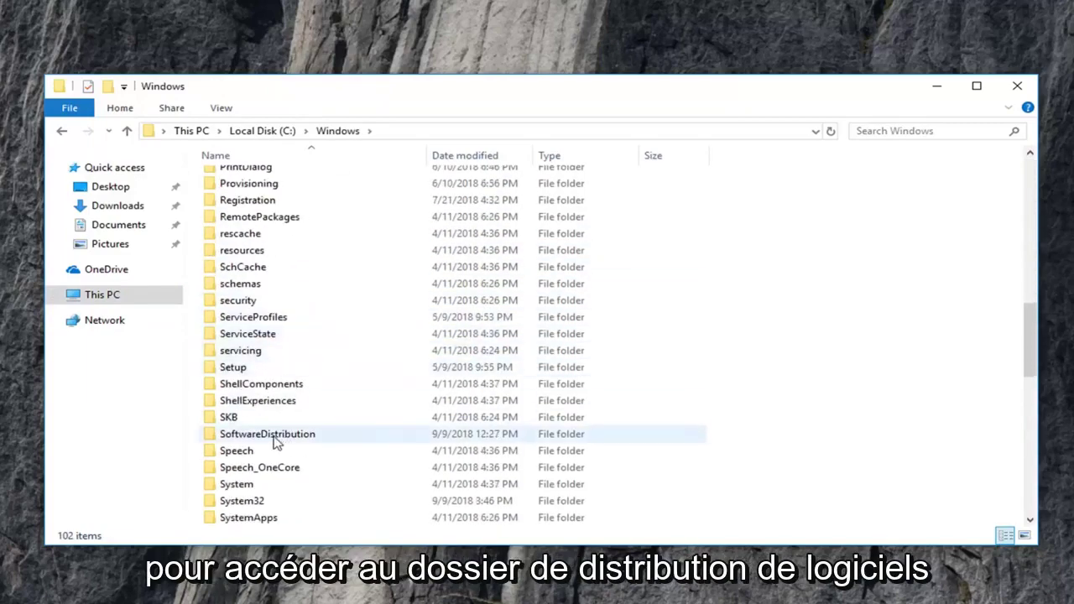
pyautogui.click(275, 442)
pyautogui.doubleClick(275, 442)
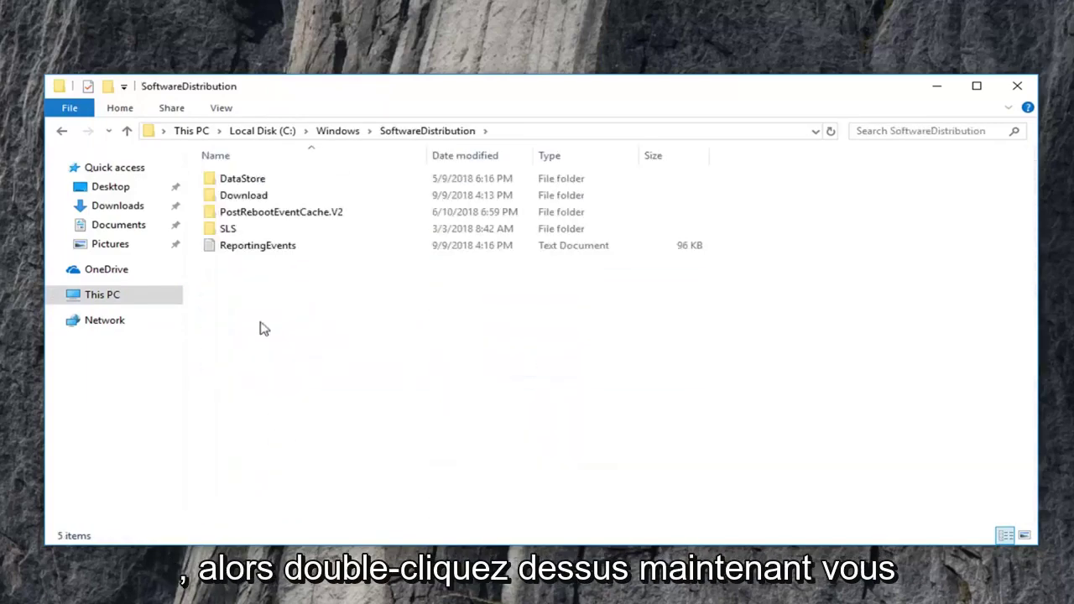
pyautogui.doubleClick(250, 202)
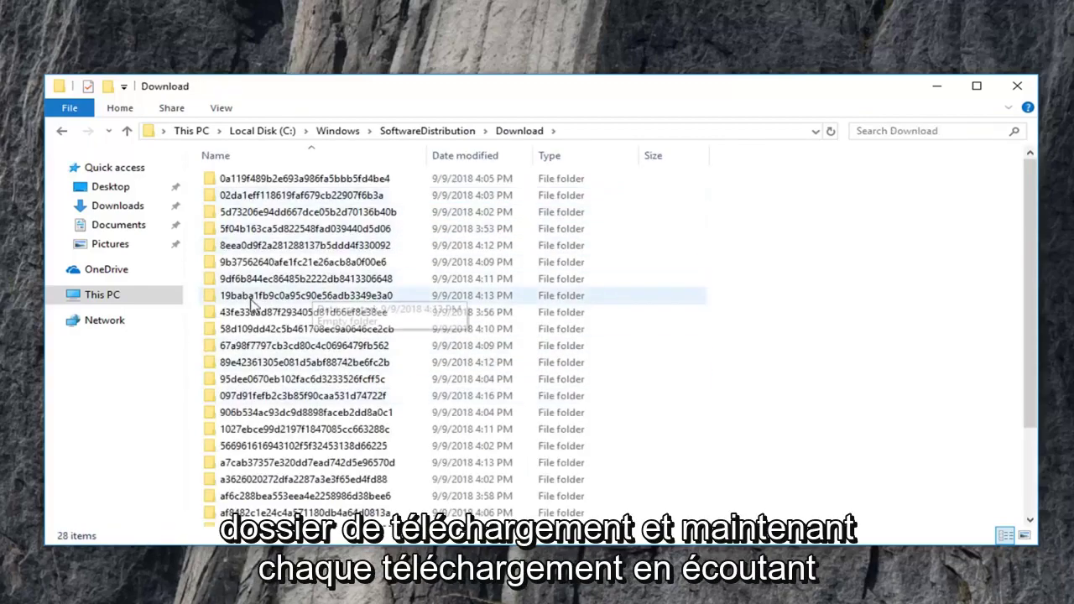
# Step: Select all 28 update folders and delete them, granting administrator permission when prompted
pyautogui.moveTo(827, 178); pyautogui.dragTo(377, 387)
pyautogui.scroll(2, 386, 381)
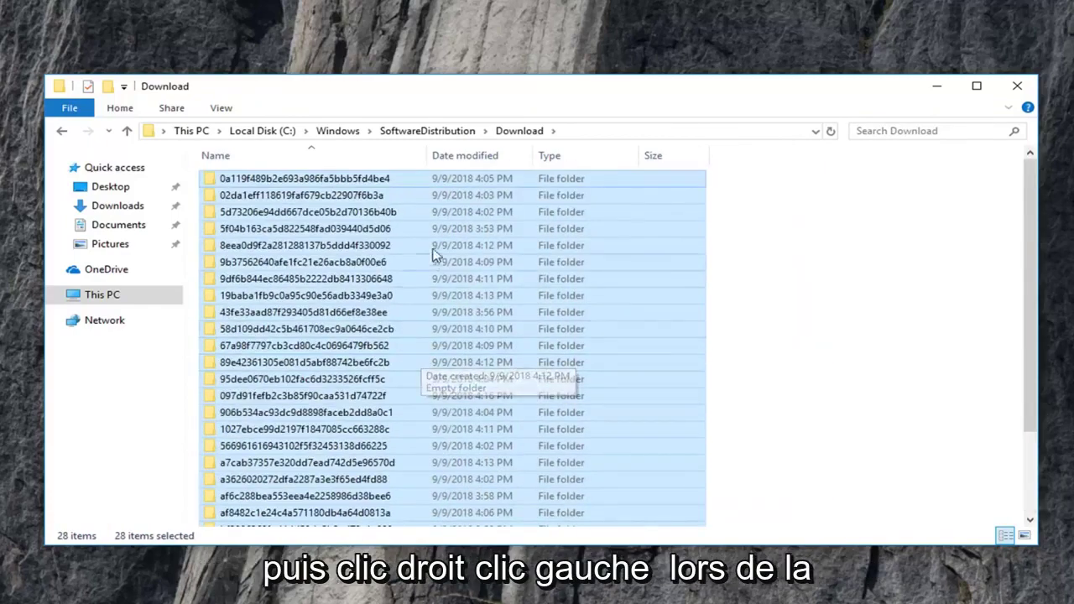
pyautogui.rightClick(324, 228)
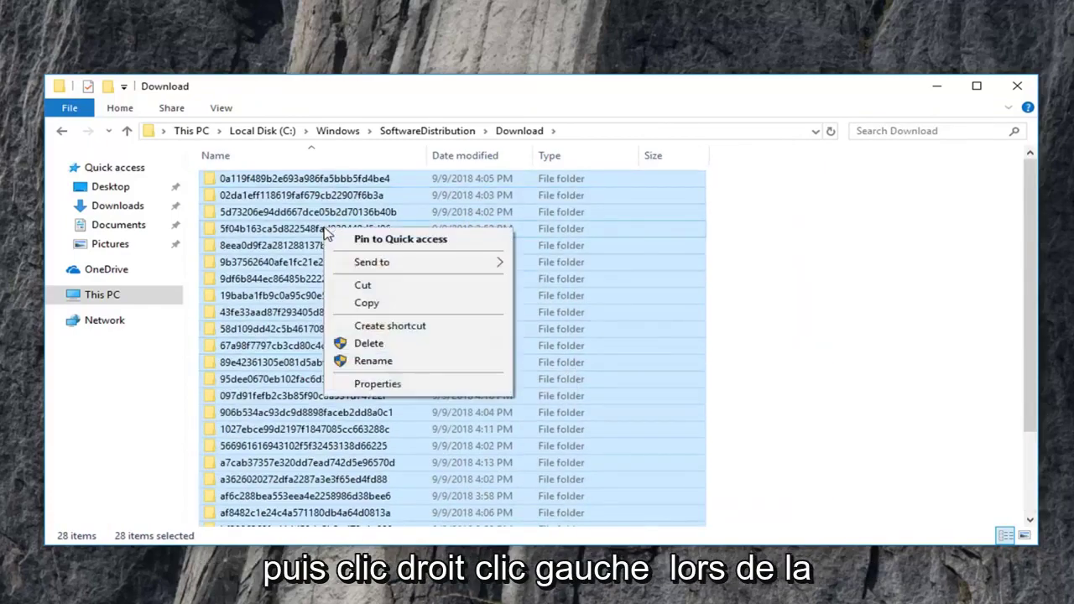
pyautogui.click(365, 349)
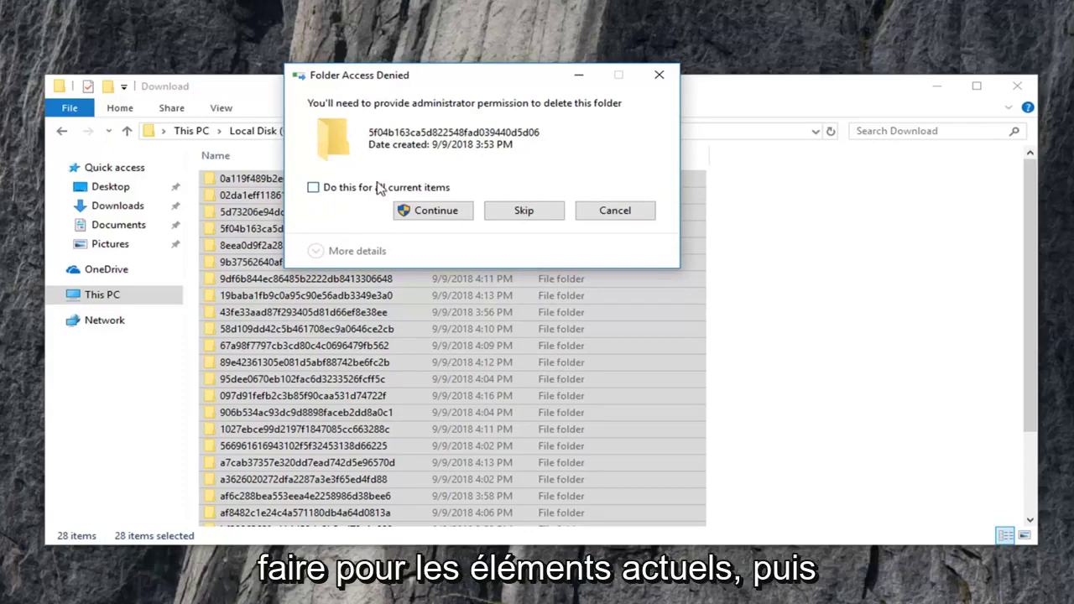
pyautogui.click(432, 211)
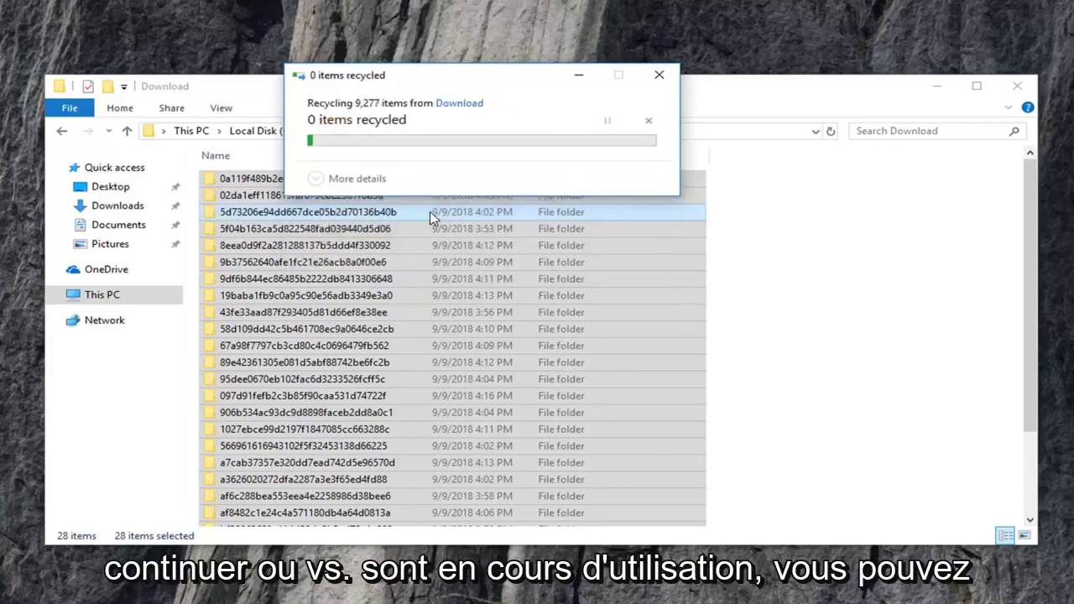